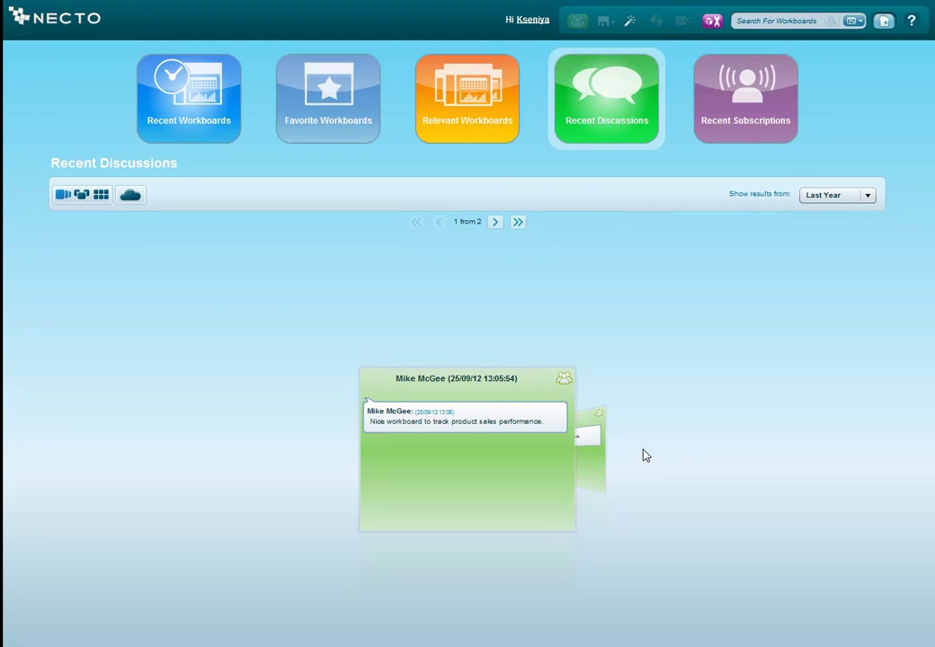
Open the sales workboard linked to the product sales performance discussion.
left_click(459, 461)
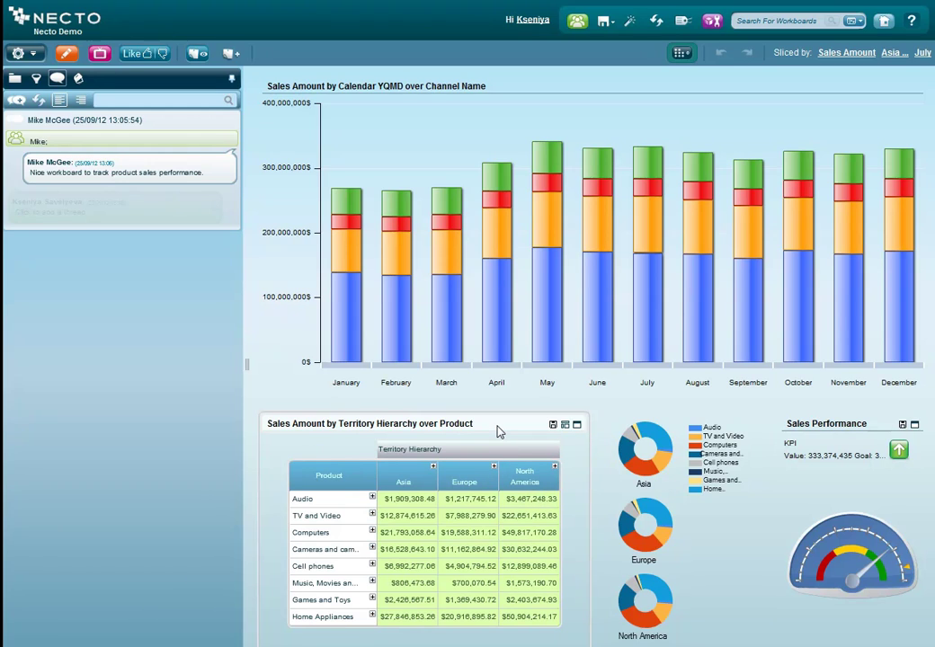
Save the Sales Amount by Territory Hierarchy over Product table as a new thumbnail in Views.
left_click(78, 79)
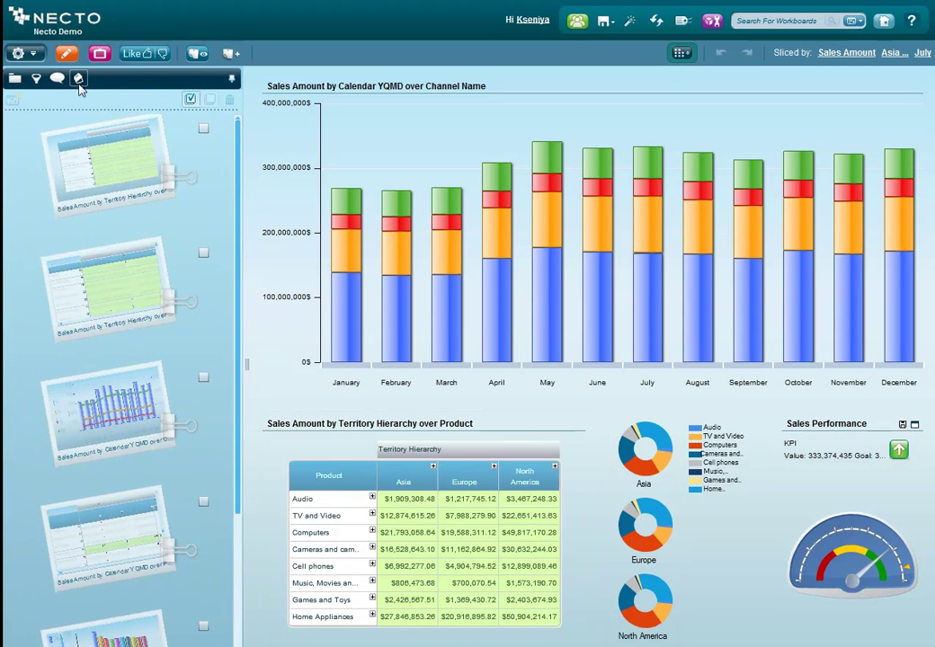
left_click_drag(467, 423, 98, 153)
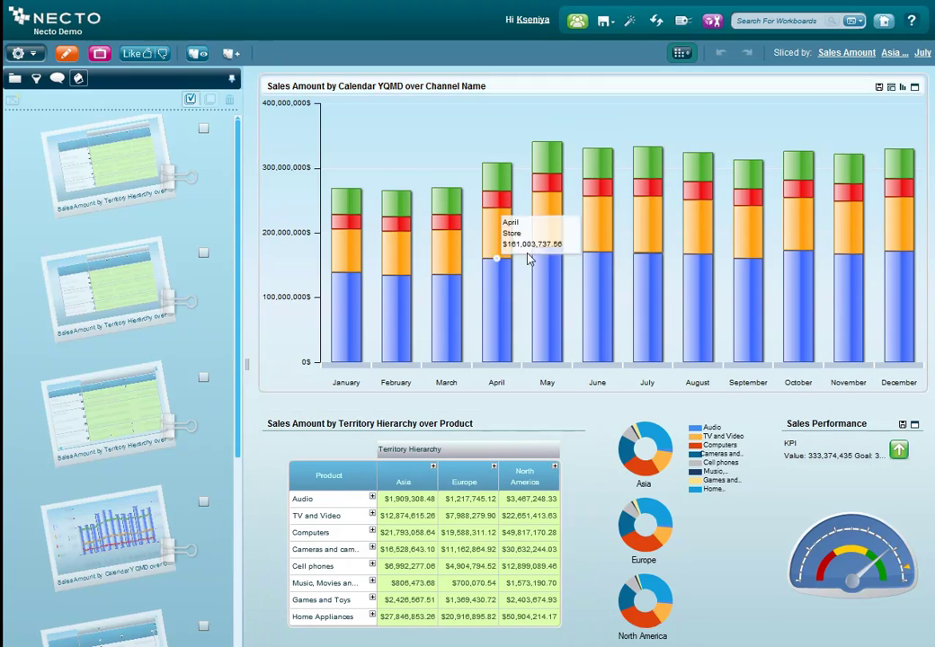
Create blank workboard 'Channel Performance Review' and place the saved territory-by-product table on it.
left_click(630, 23)
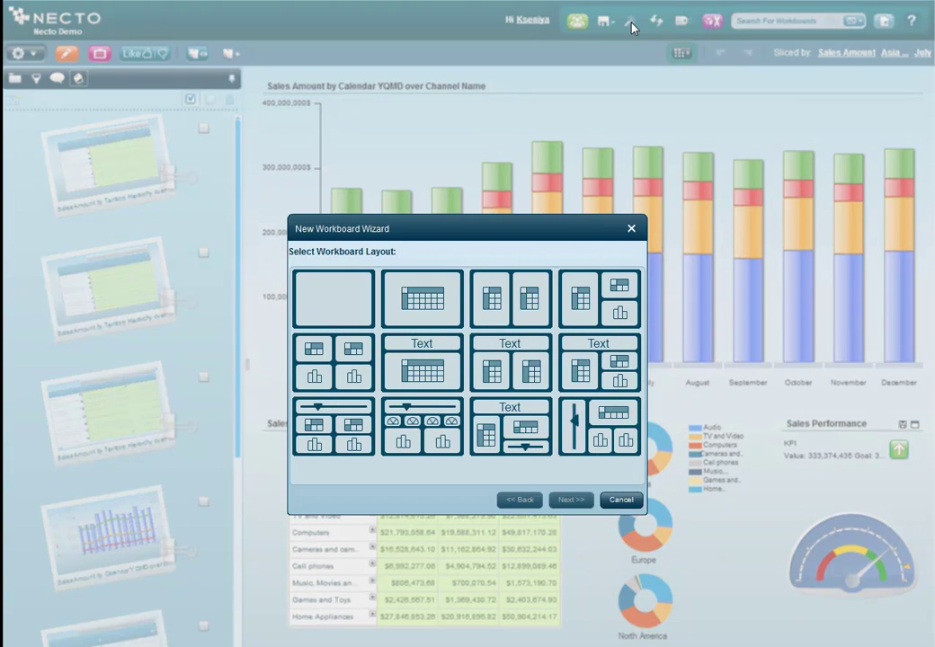
left_click(568, 500)
type("Channel Performance Review")
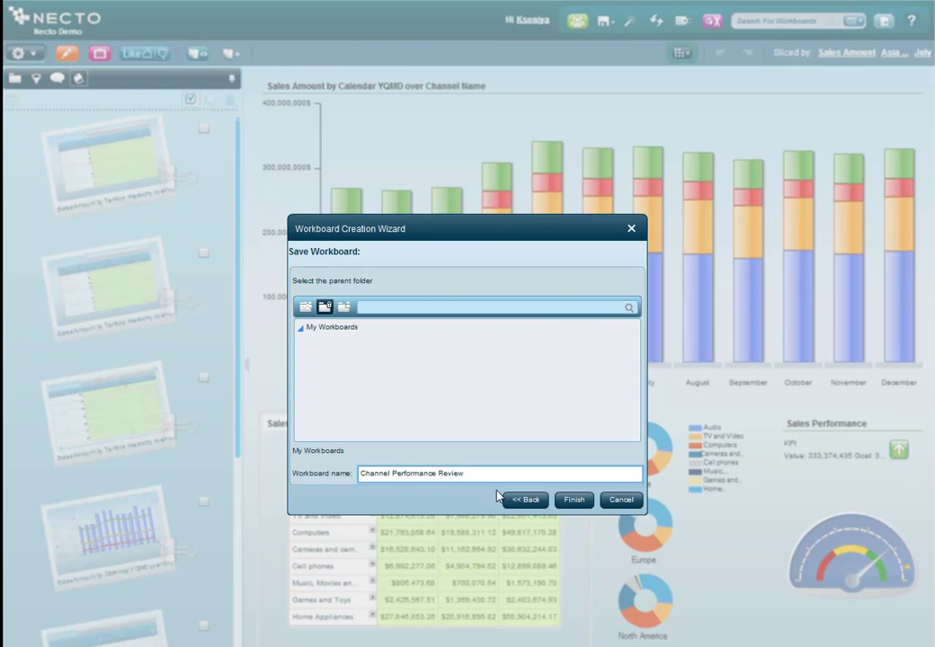
left_click(573, 500)
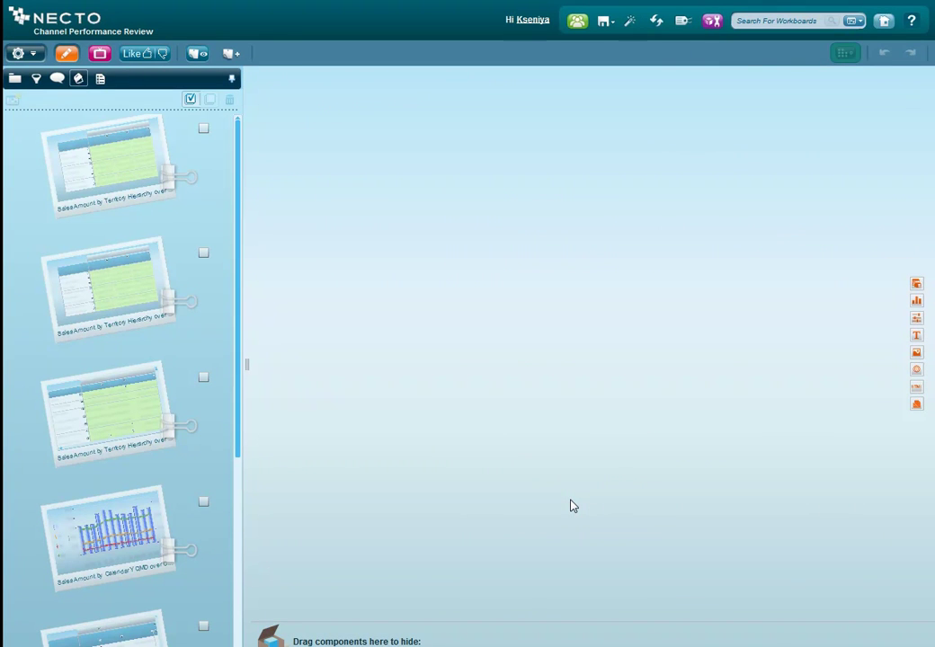
left_click_drag(150, 188, 579, 344)
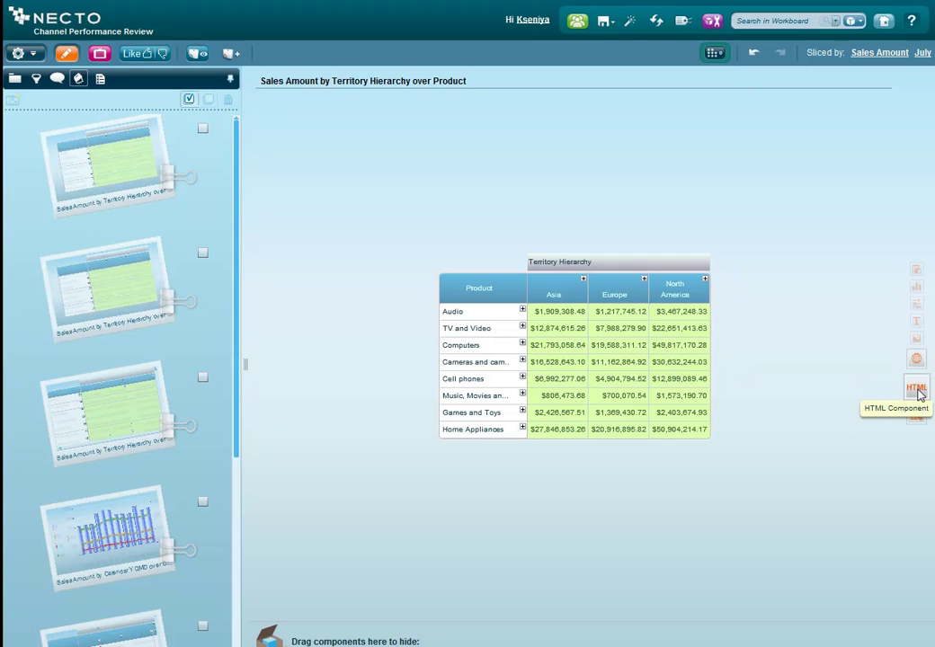
Add the monthly sales-by-channel chart and a Product radio-button filter, testing Home Appliances.
left_click_drag(915, 302, 576, 87)
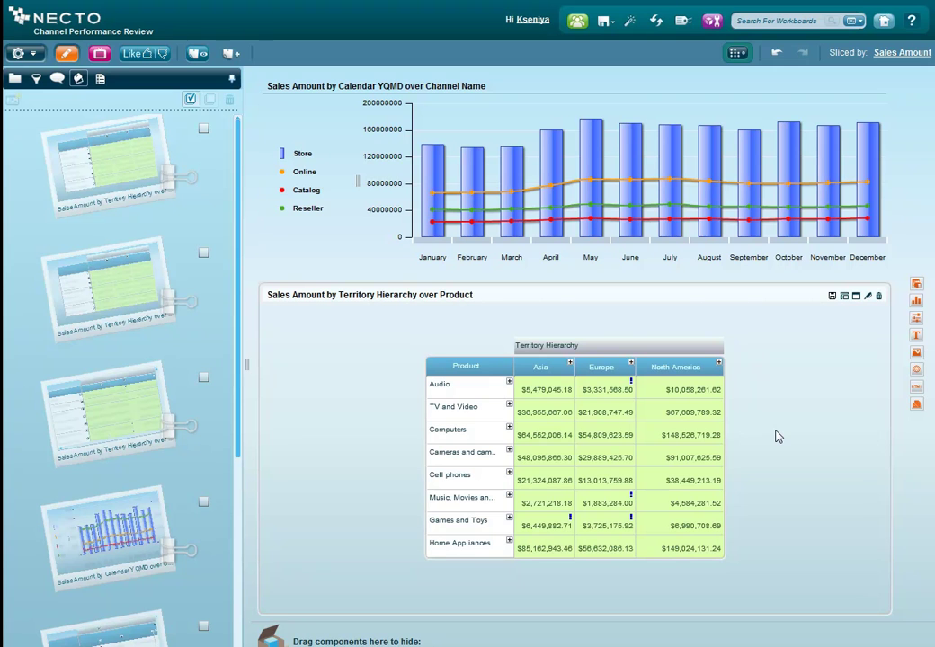
left_click_drag(913, 313, 576, 154)
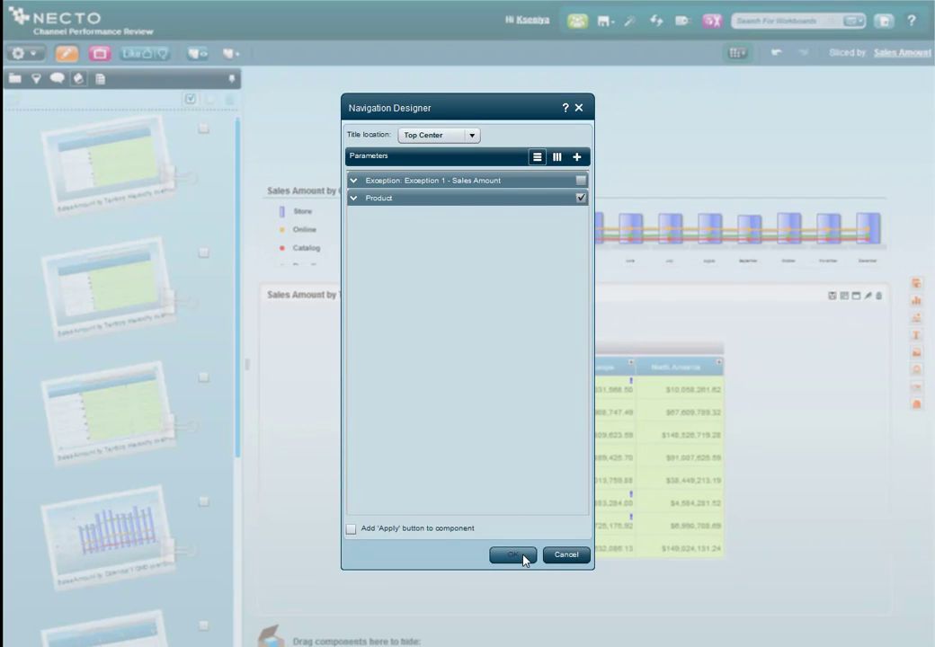
left_click(521, 555)
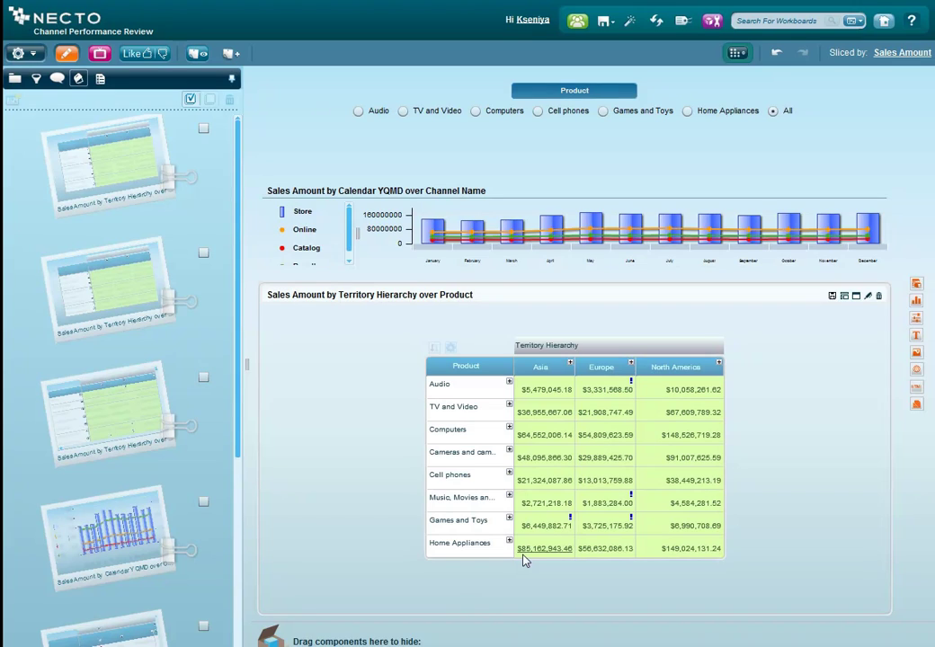
left_click(687, 111)
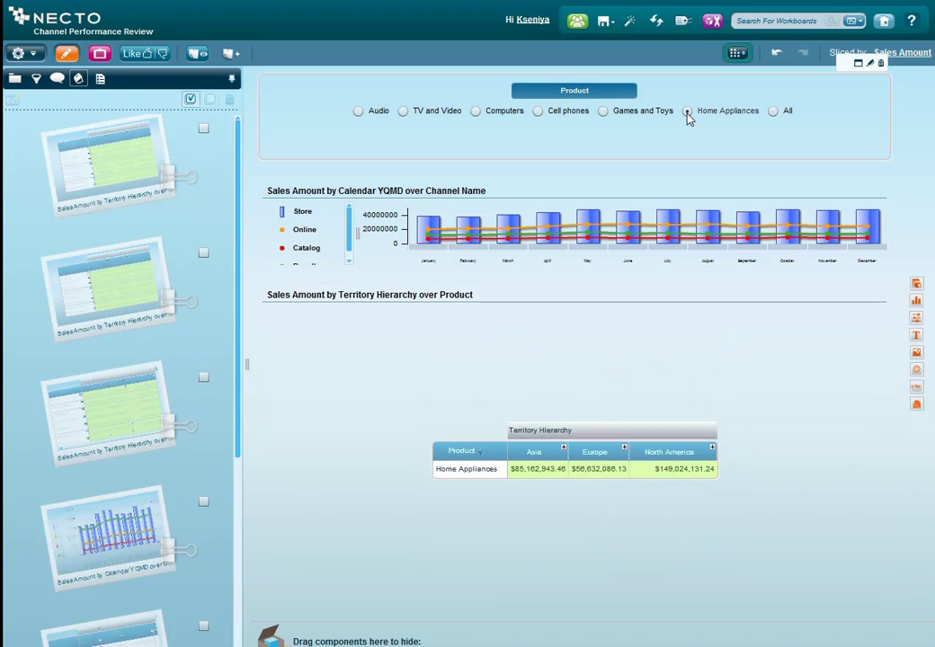
left_click(604, 112)
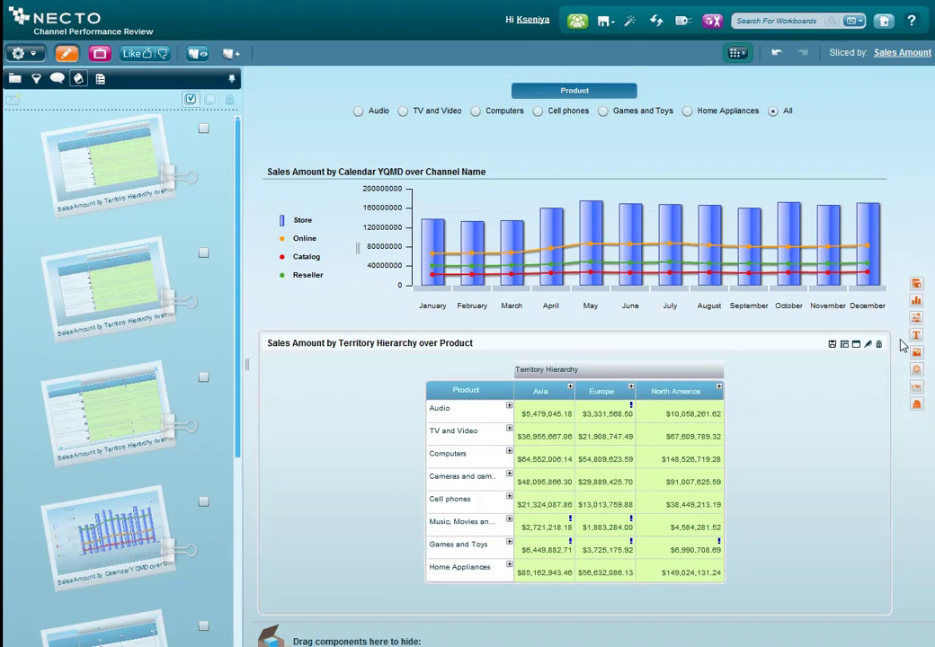
Add a Low Selling Countries slider ($0–$60,000) from Exception 1 - Sales Amount beside the table.
left_click_drag(887, 339, 557, 480)
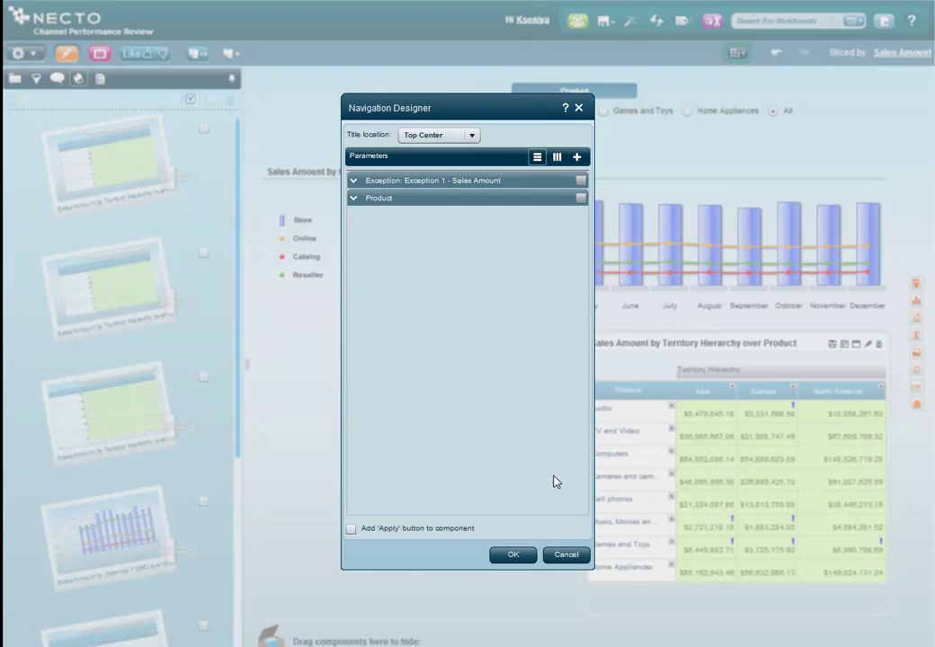
left_click(352, 183)
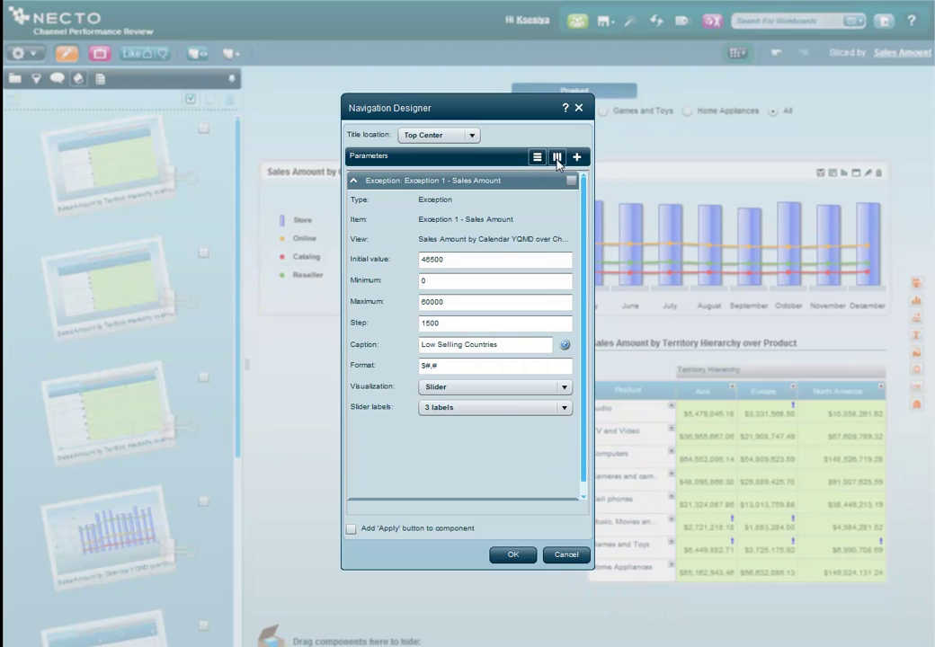
left_click(570, 180)
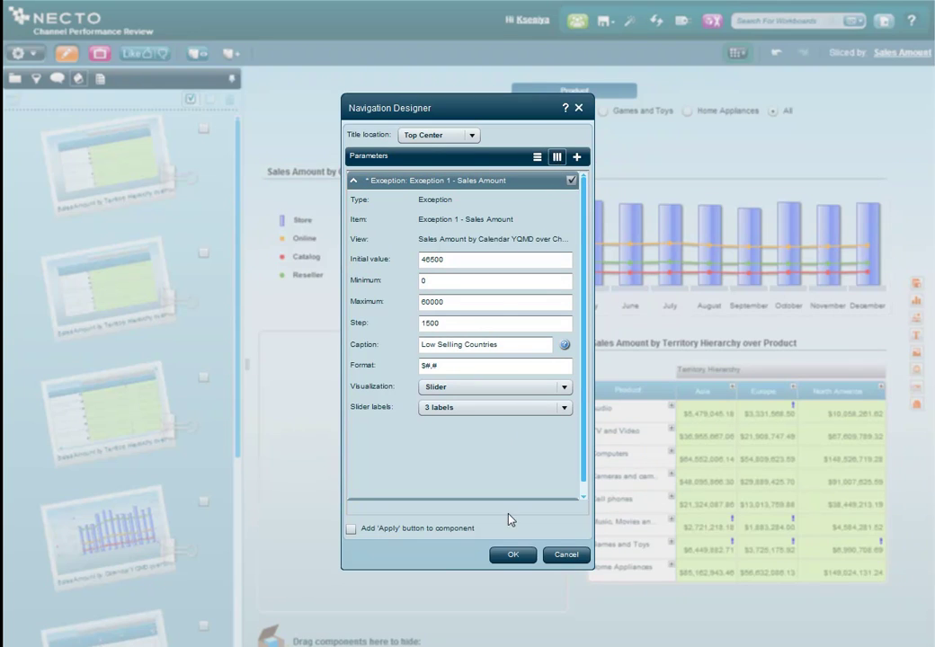
left_click(513, 554)
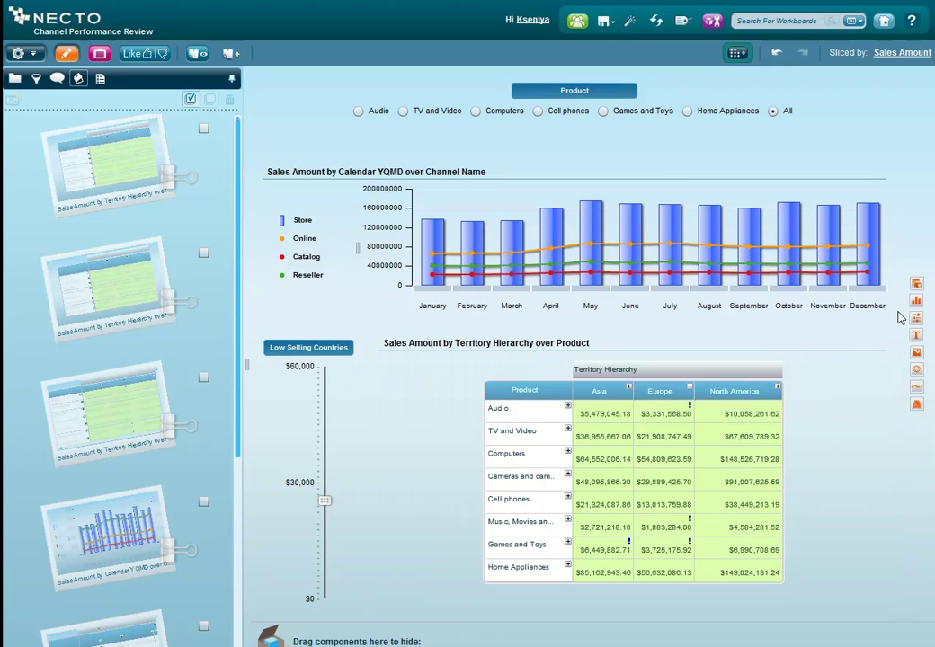
left_click_drag(916, 284, 650, 480)
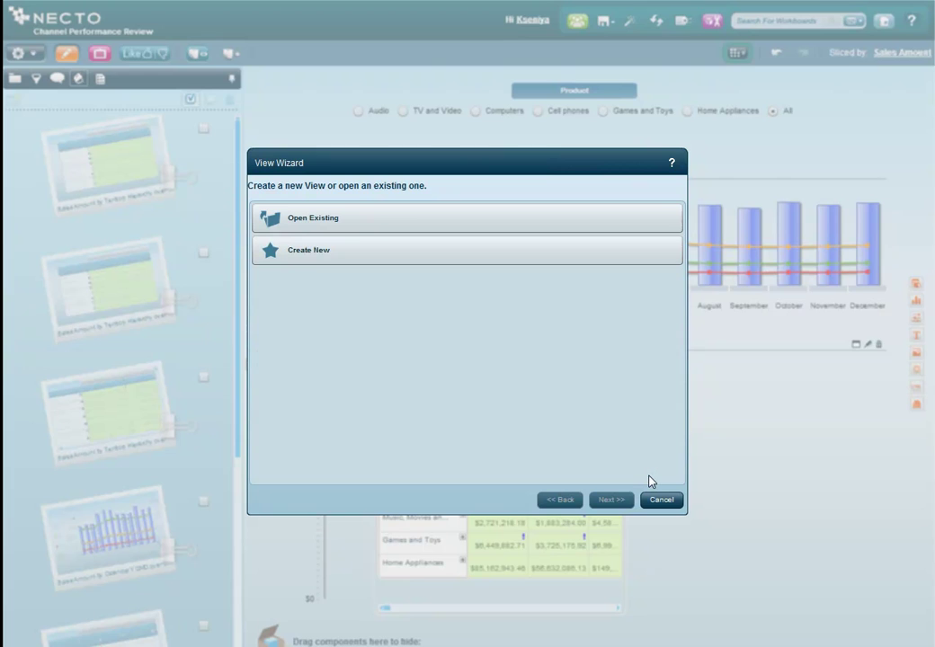
Build a new Amount by Date_1 over Reseller view from Resellers Purchase History.xlsx's Pipeline worksheet.
left_click(302, 256)
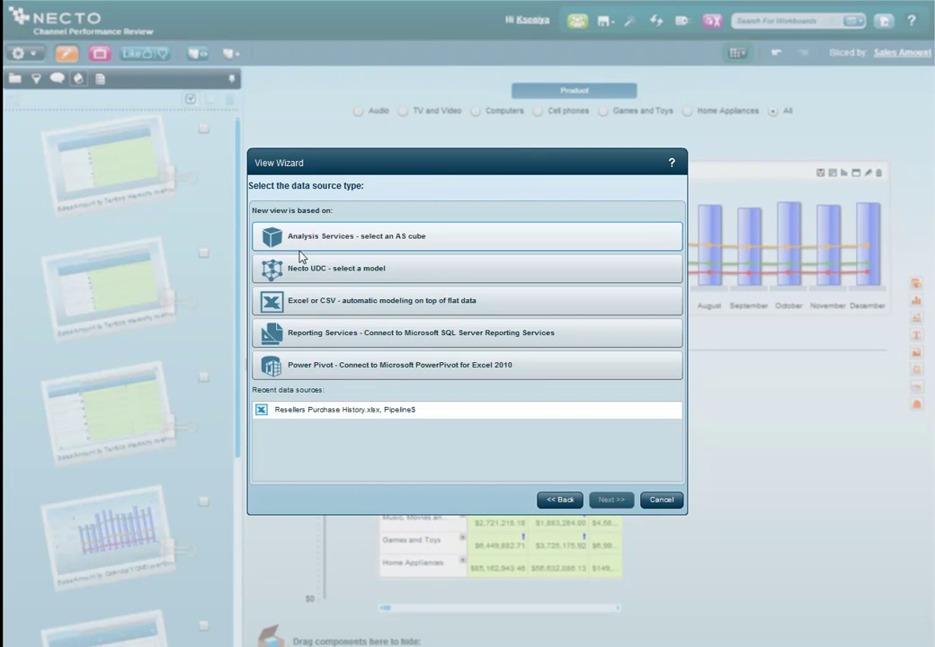
left_click(311, 308)
left_click(428, 279)
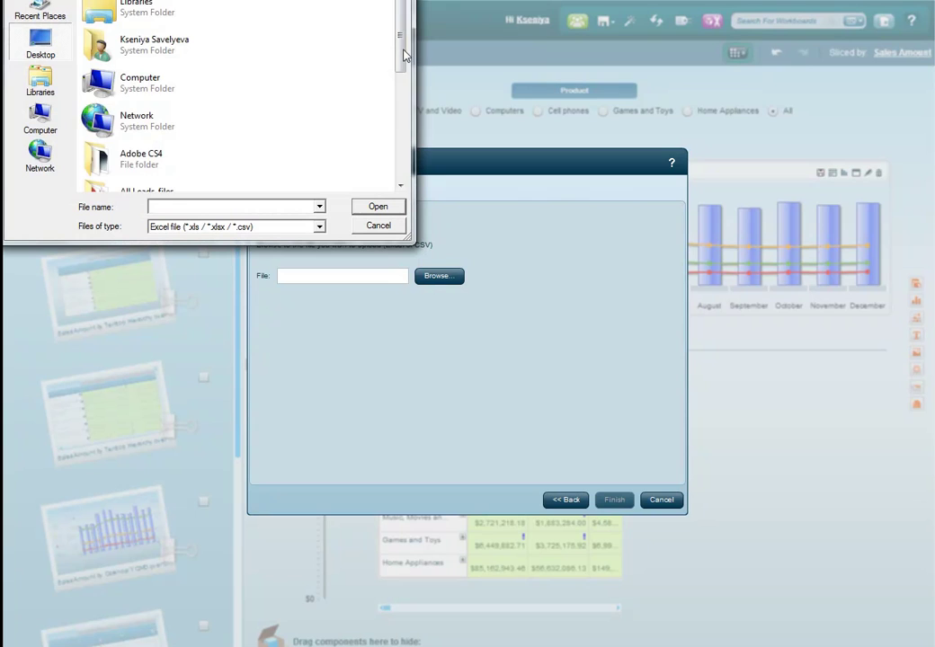
scroll(177, 186, "down", 5)
left_click(178, 186)
left_click(385, 207)
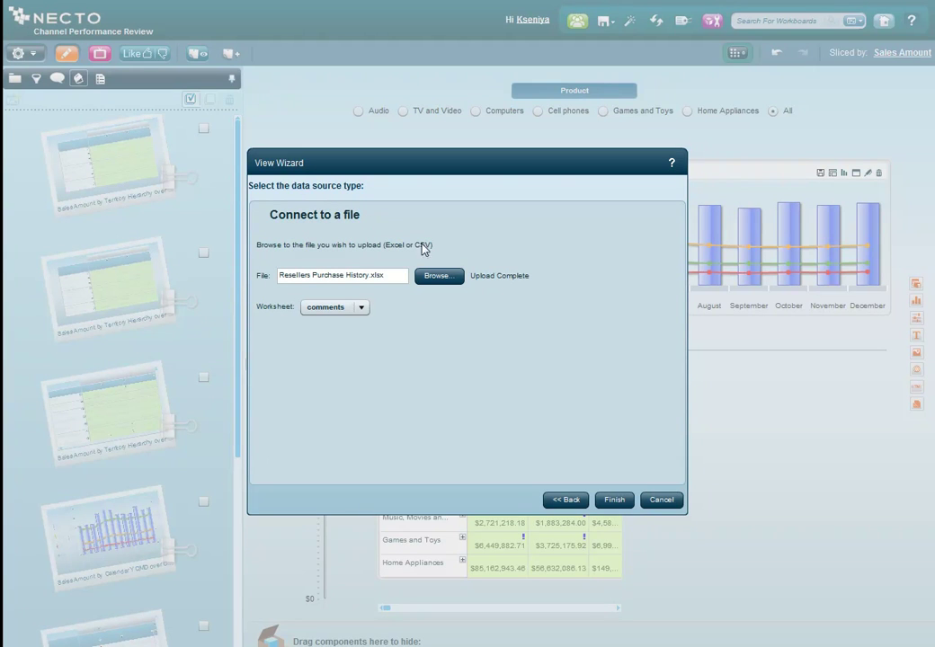
left_click(362, 308)
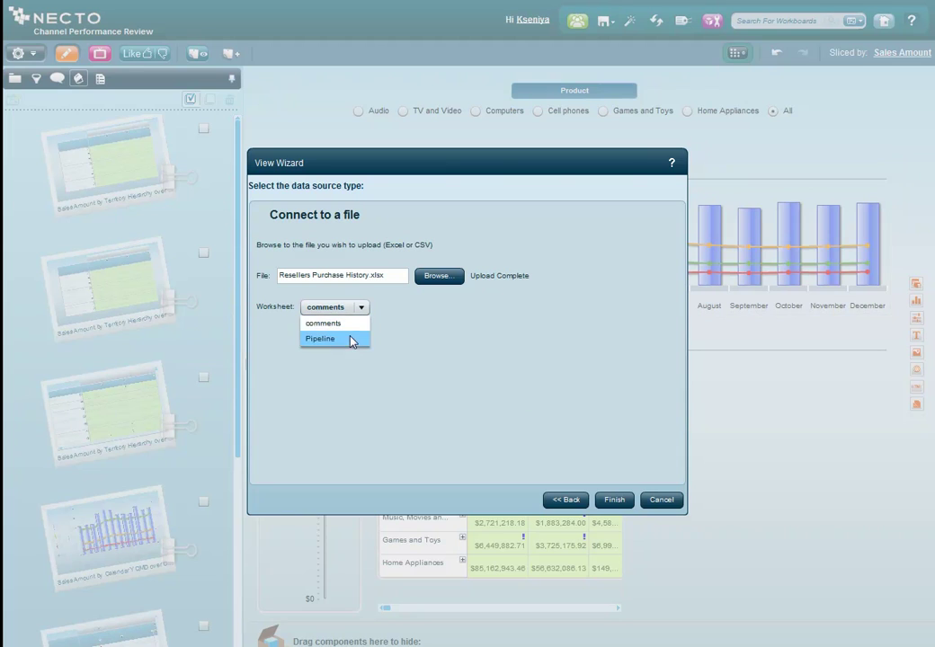
left_click(348, 340)
left_click(614, 500)
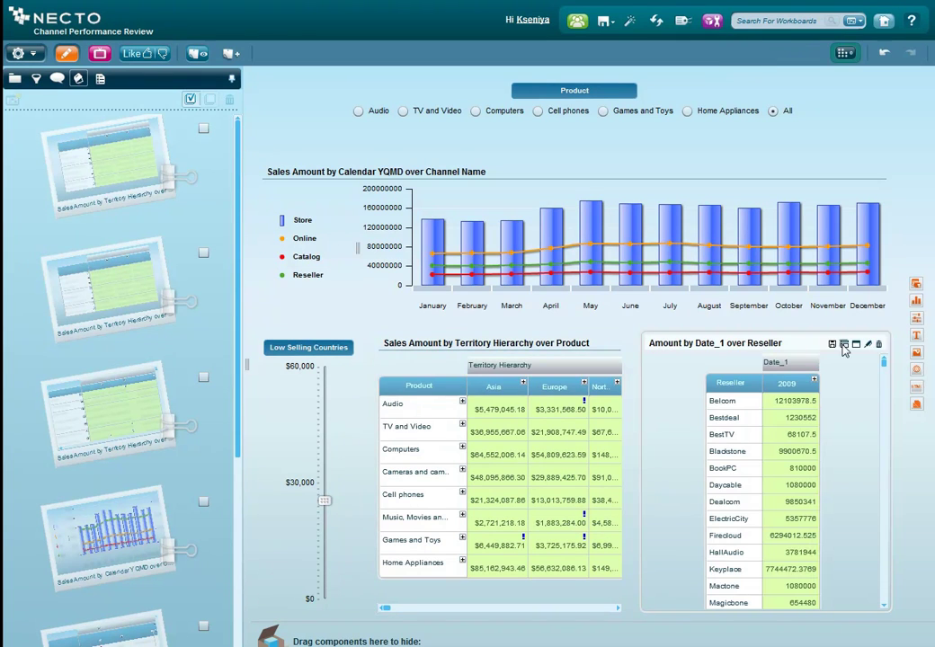
Show the reseller view as chart only, using a Tree Map Chart.
left_click(843, 344)
left_click(868, 376)
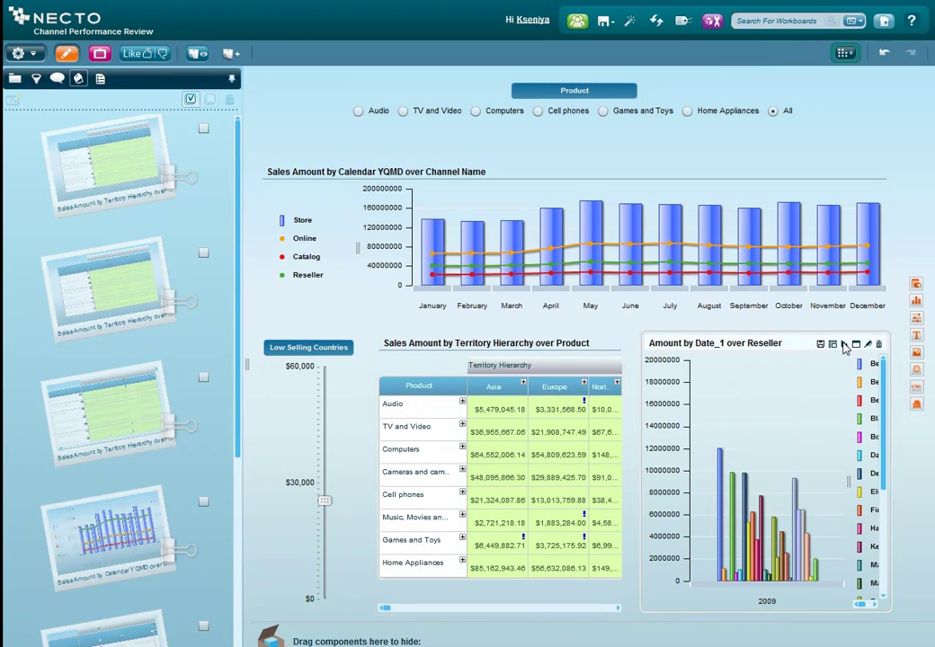
left_click(844, 346)
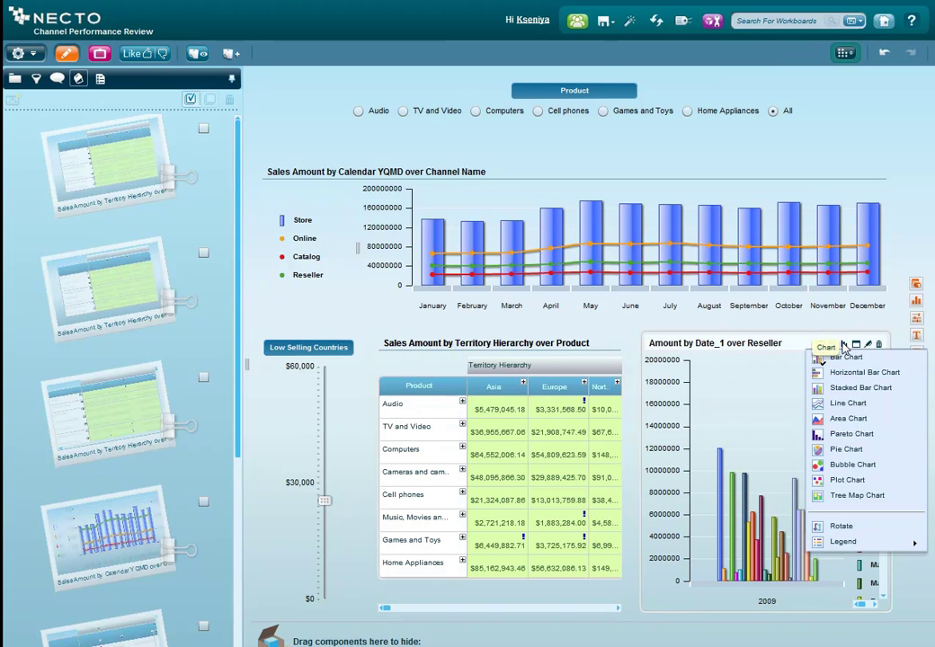
left_click(850, 496)
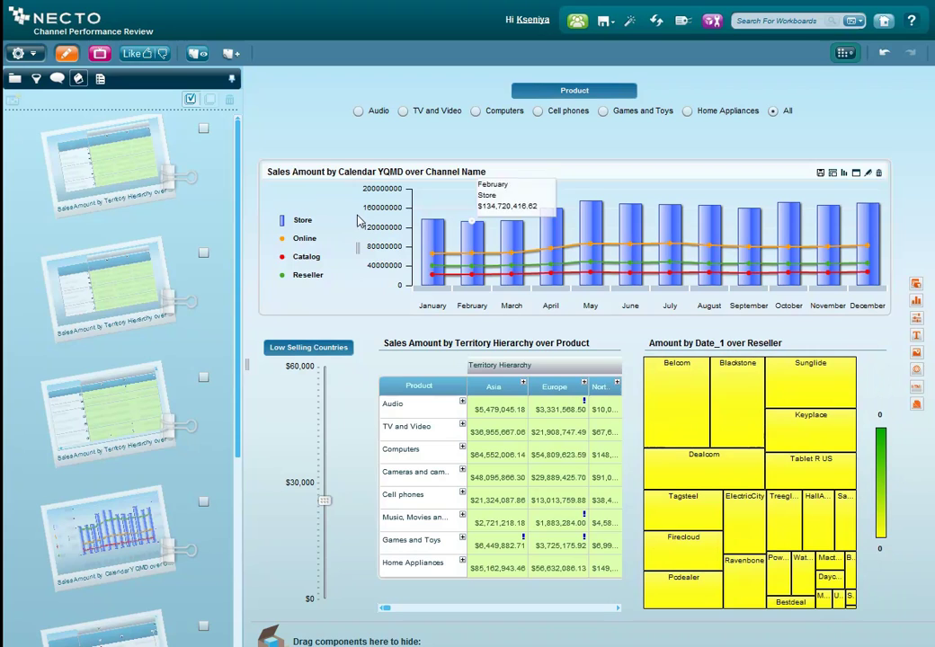
Attach the note "Reseller's pipeline from the monthly excel report." to the tree map.
left_click(573, 243)
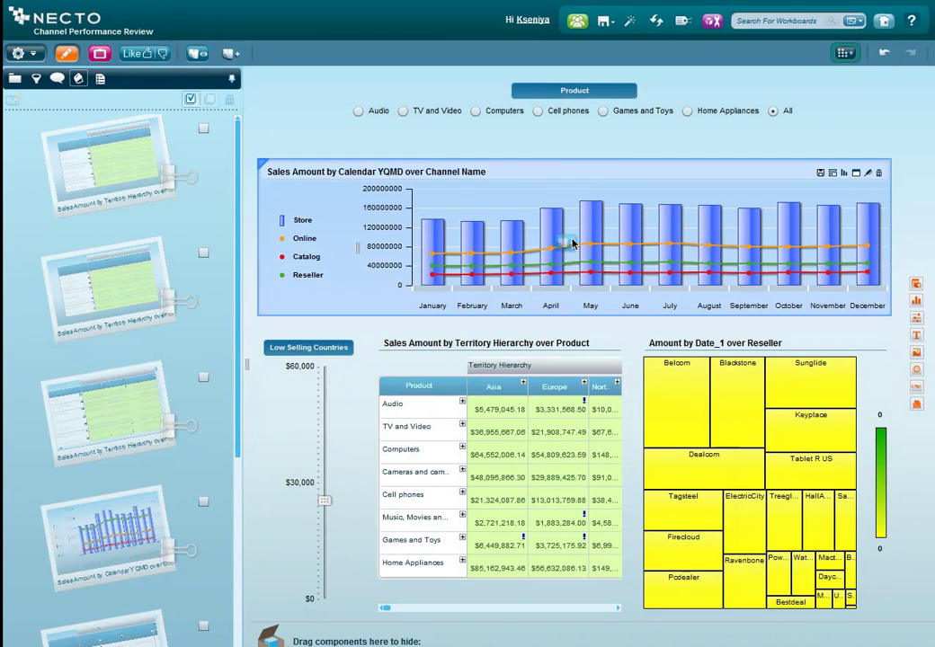
left_click(806, 345)
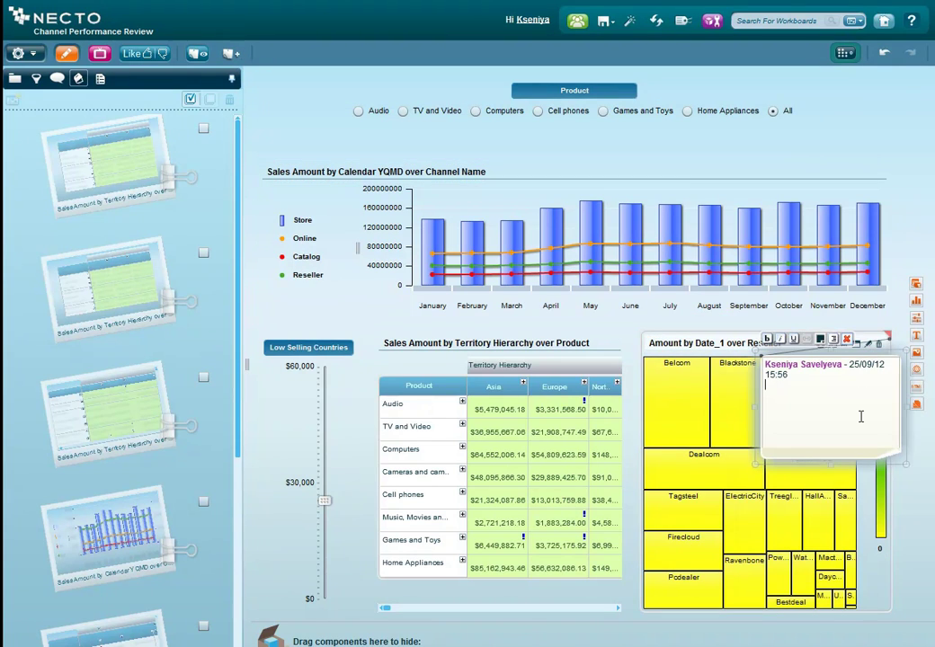
type("Reseller's pipeline from the monthly excel report.")
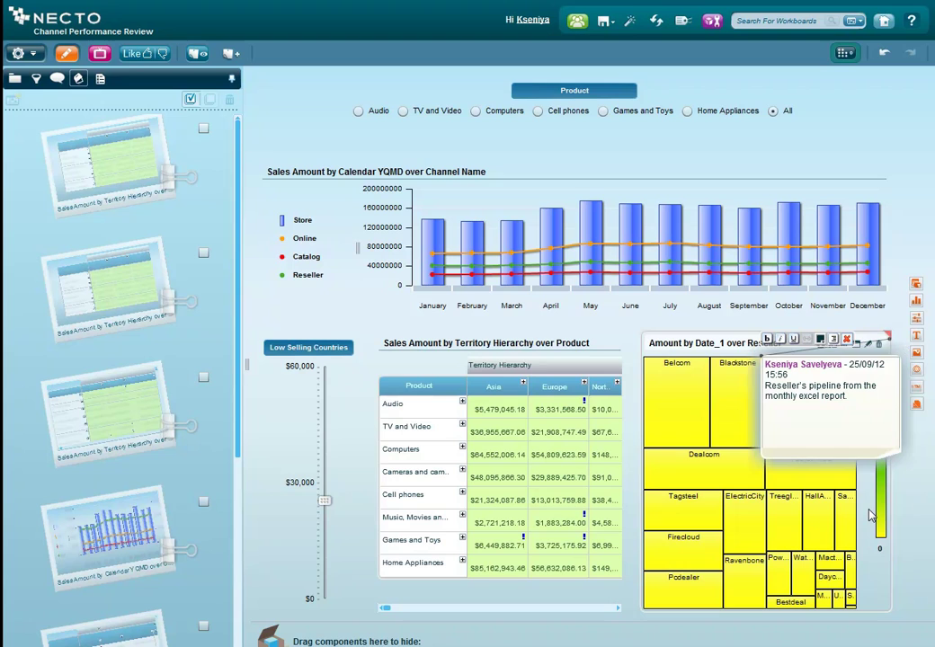
Save the Channel Performance Review workboard without adding any topics.
left_click(616, 25)
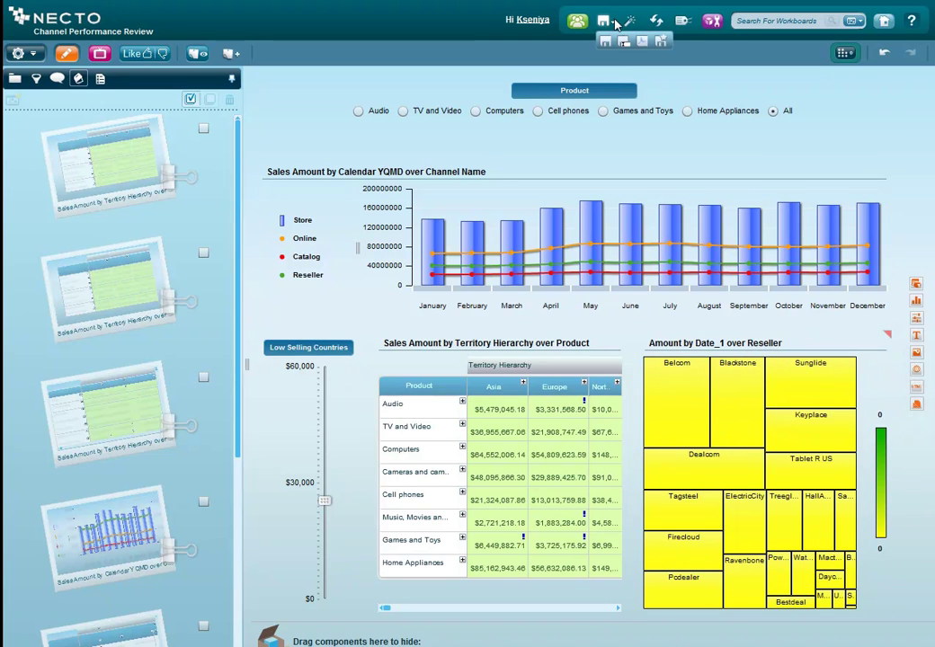
left_click(603, 41)
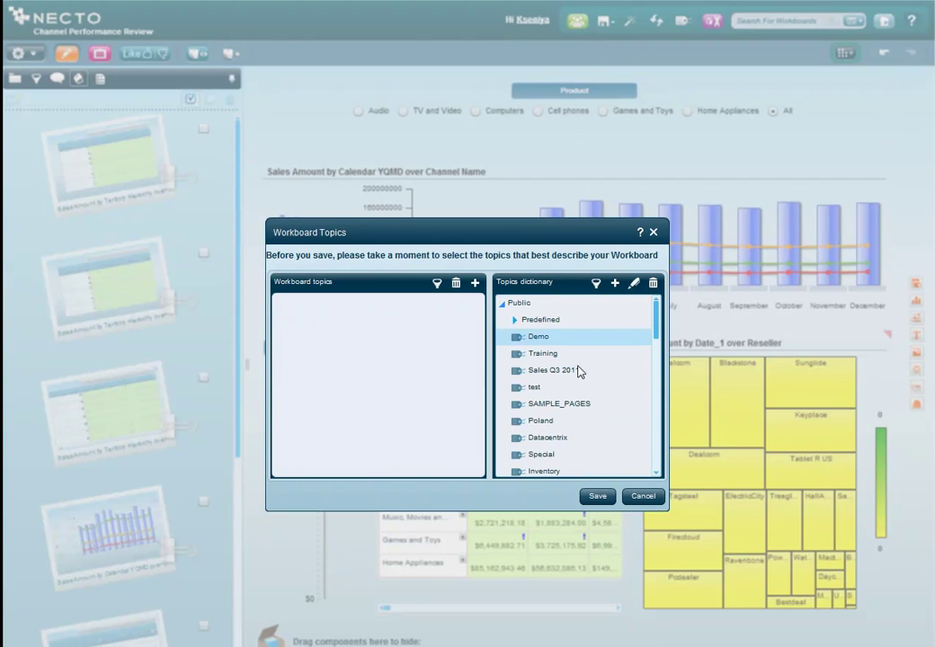
left_click(601, 496)
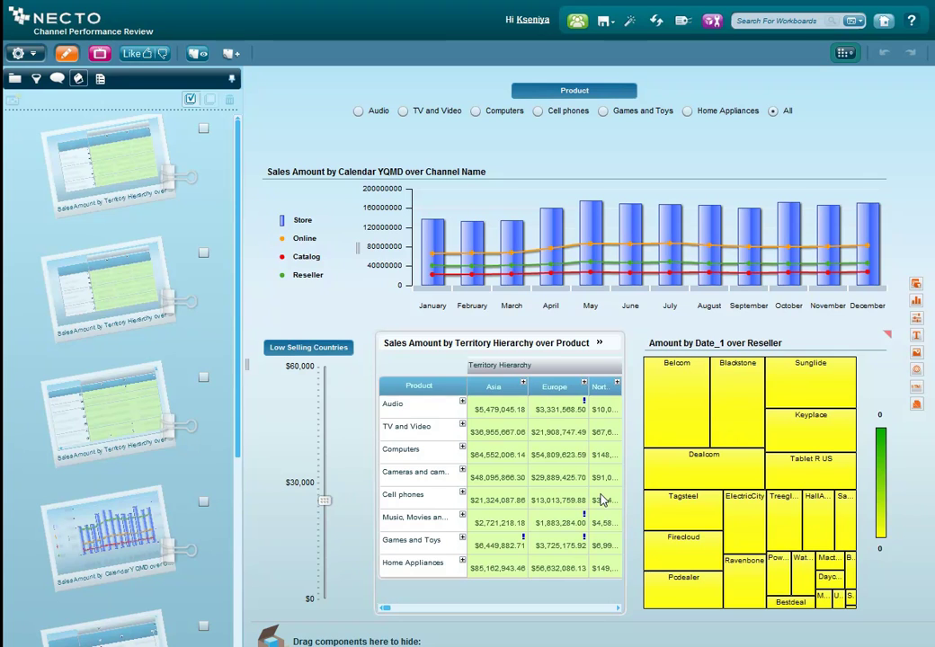
Add four colleagues to the discussion and post "I just built a workboard in 3 minutes".
left_click(578, 25)
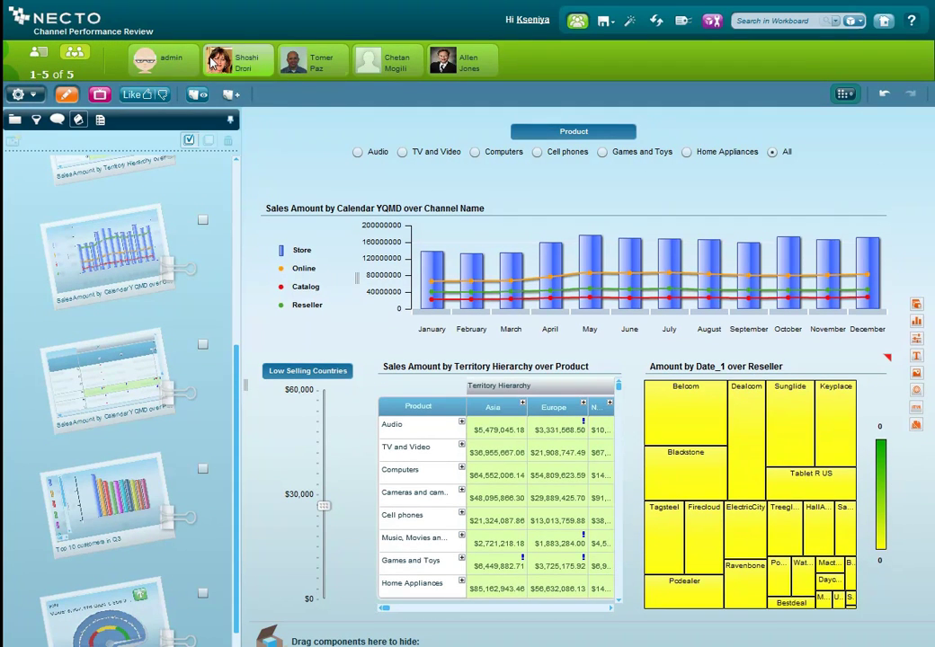
left_click(57, 119)
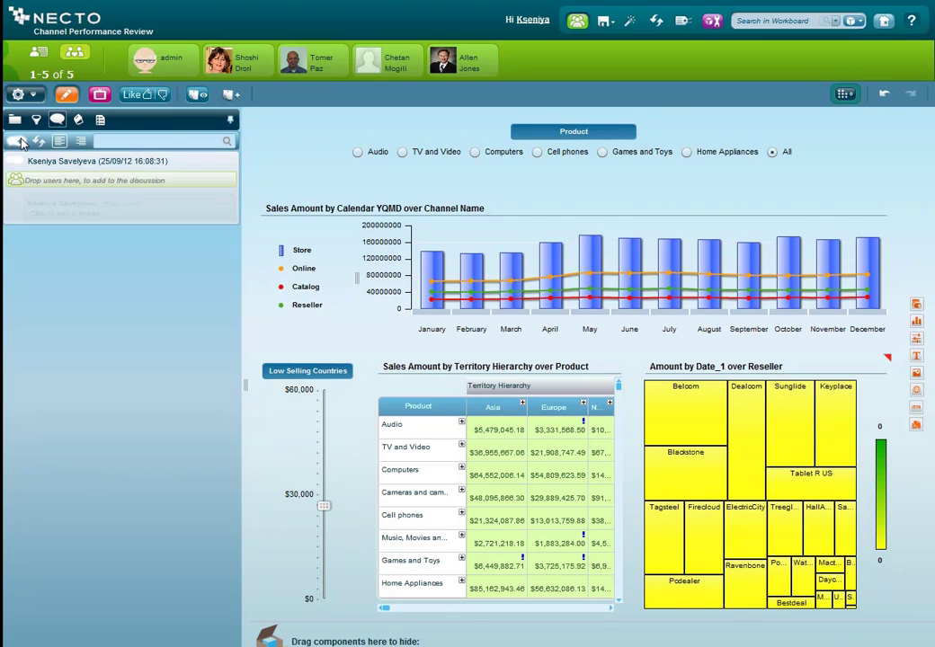
left_click_drag(220, 62, 93, 179)
left_click_drag(294, 61, 135, 189)
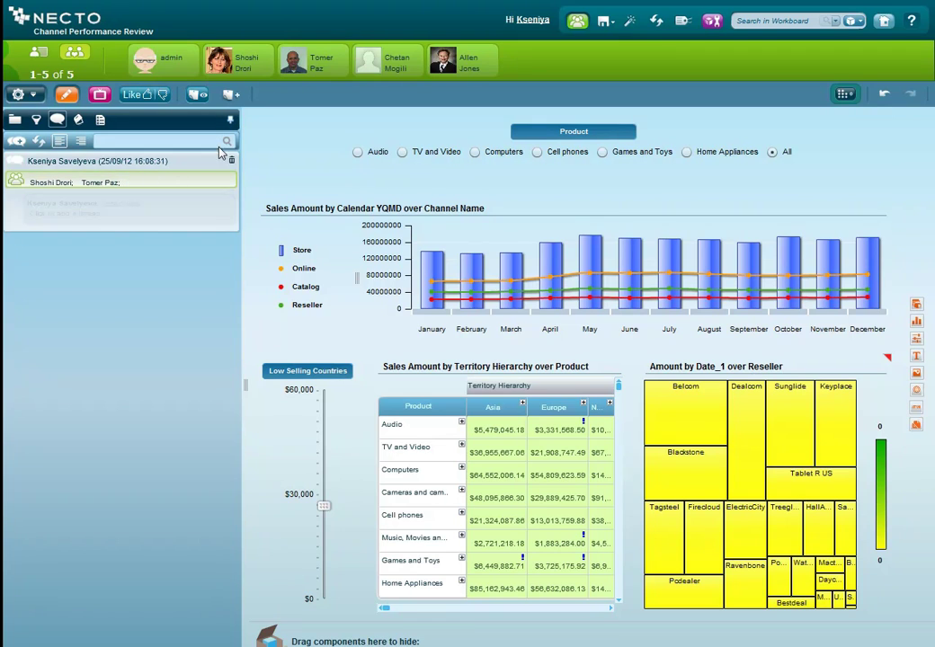
left_click_drag(369, 61, 156, 186)
left_click_drag(472, 67, 184, 181)
left_click(128, 214)
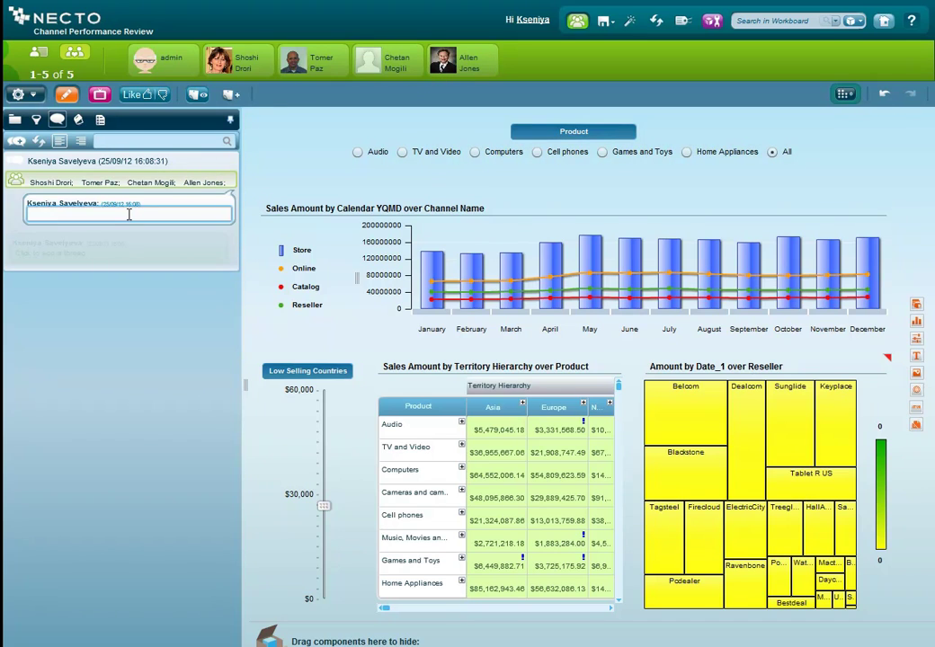
type("I just built a workboard in 3 minutes!")
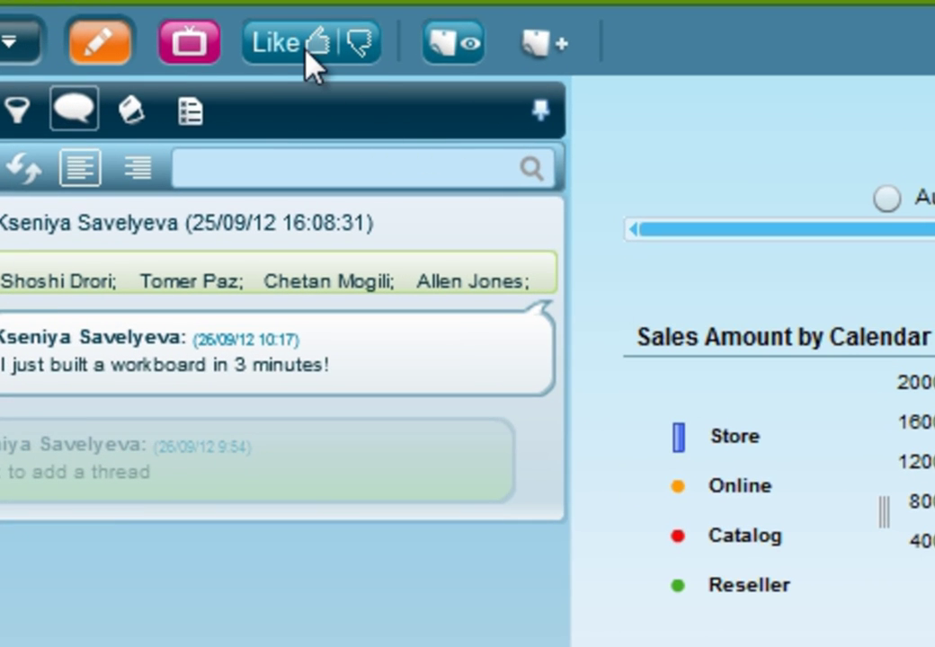
Like the Channel Performance Review workboard and exit edit mode.
left_click(305, 47)
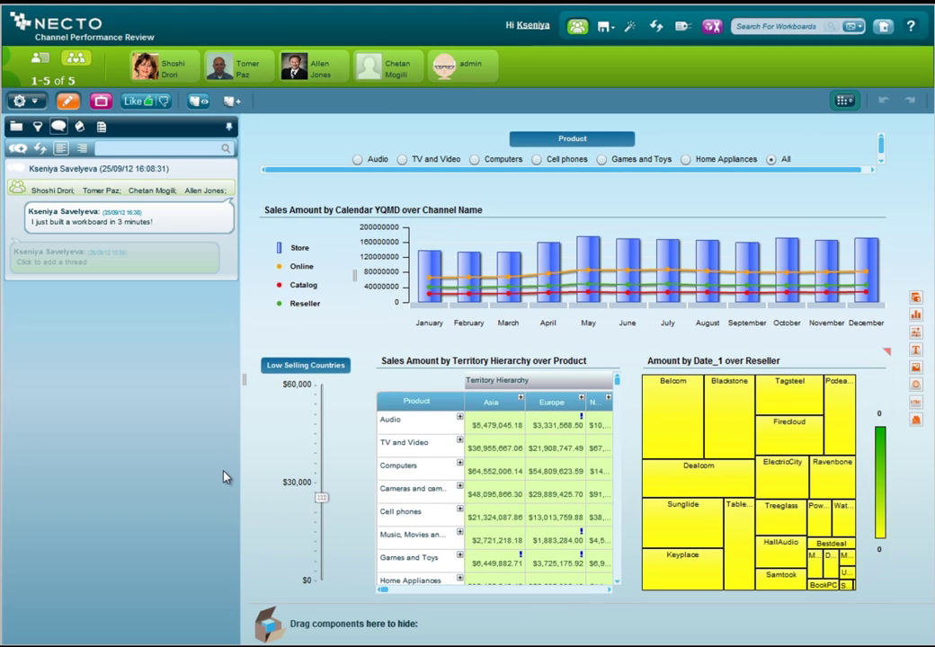
left_click(69, 103)
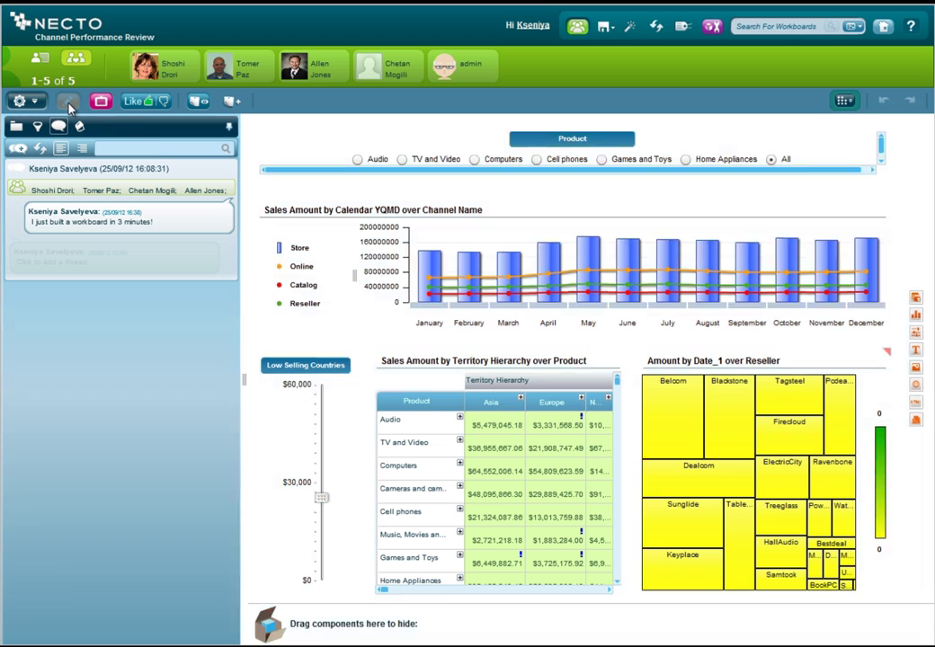